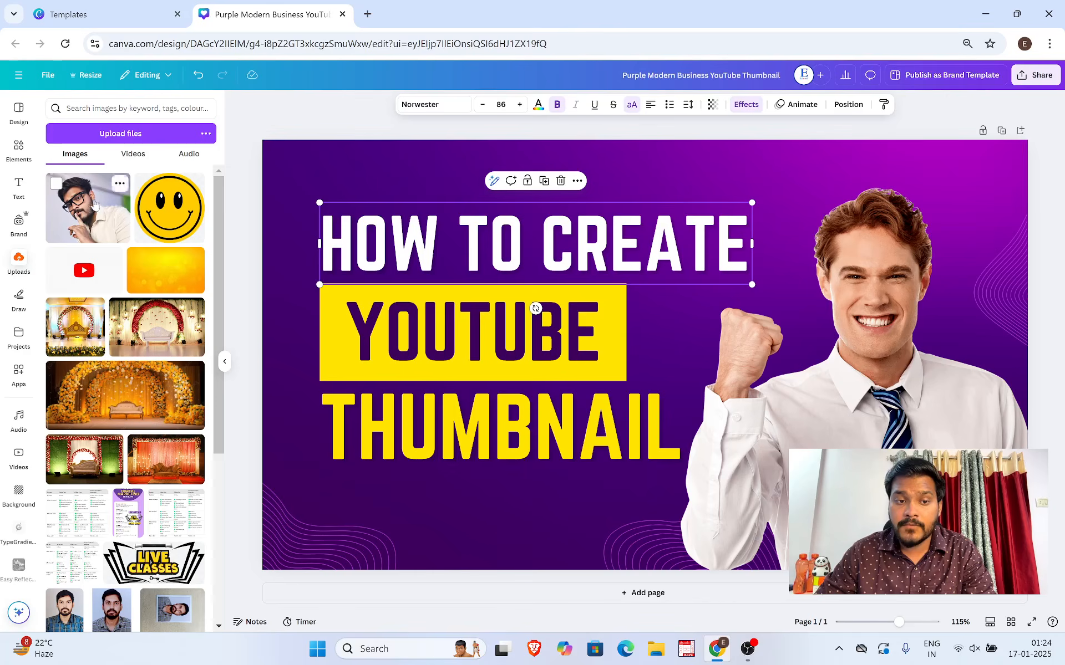
Step: Delete the template's picture of the man in the white shirt from the thumbnail
click(886, 288)
drag(889, 297, 830, 284)
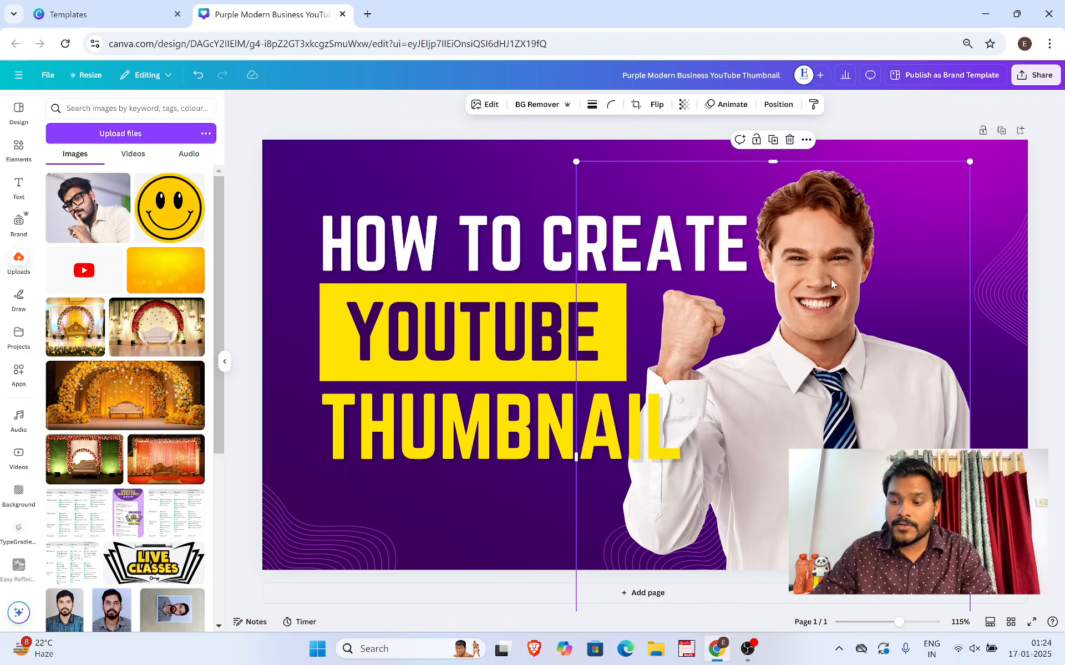
key(Delete)
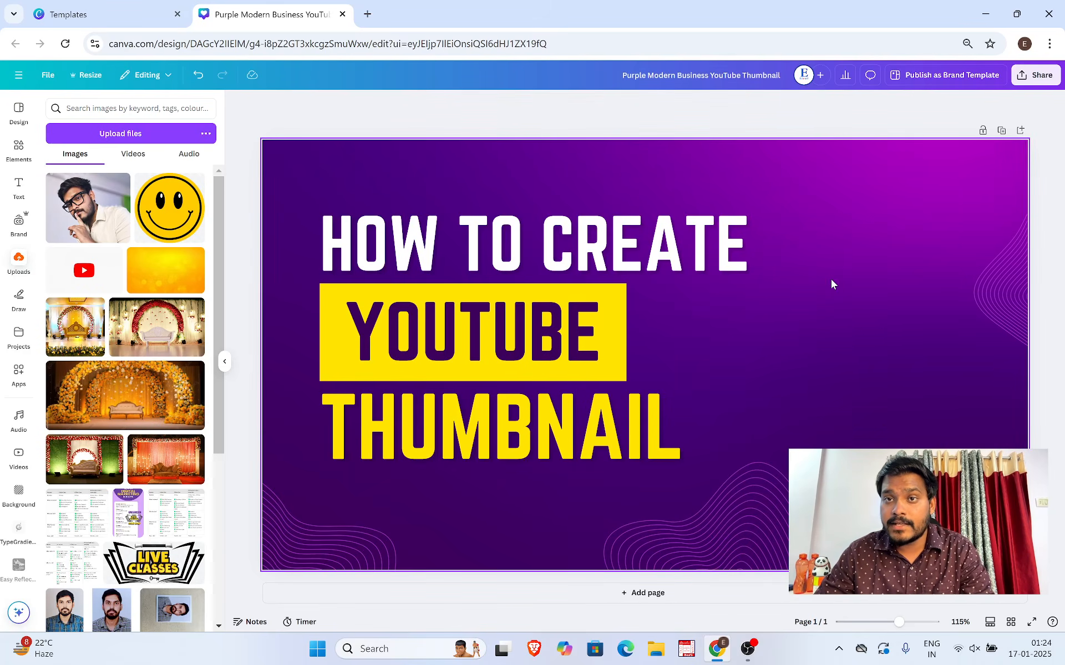
Step: Place the uploaded photo of the man with glasses in the thumbnail's lower-right corner and remove its background
drag(95, 227, 742, 284)
drag(805, 295, 796, 312)
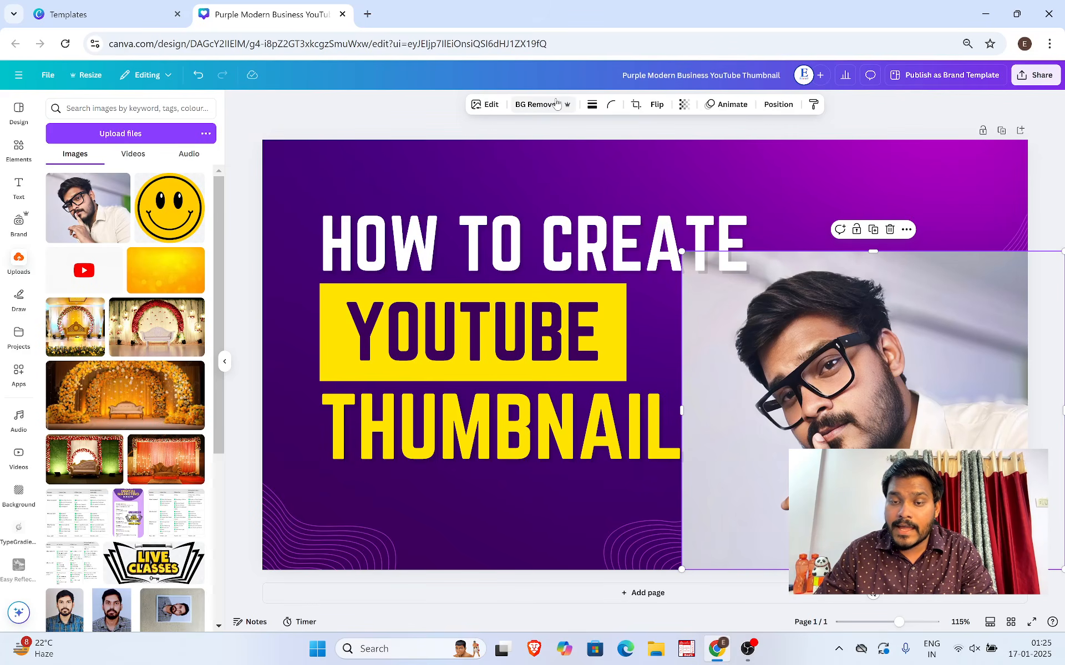
click(556, 104)
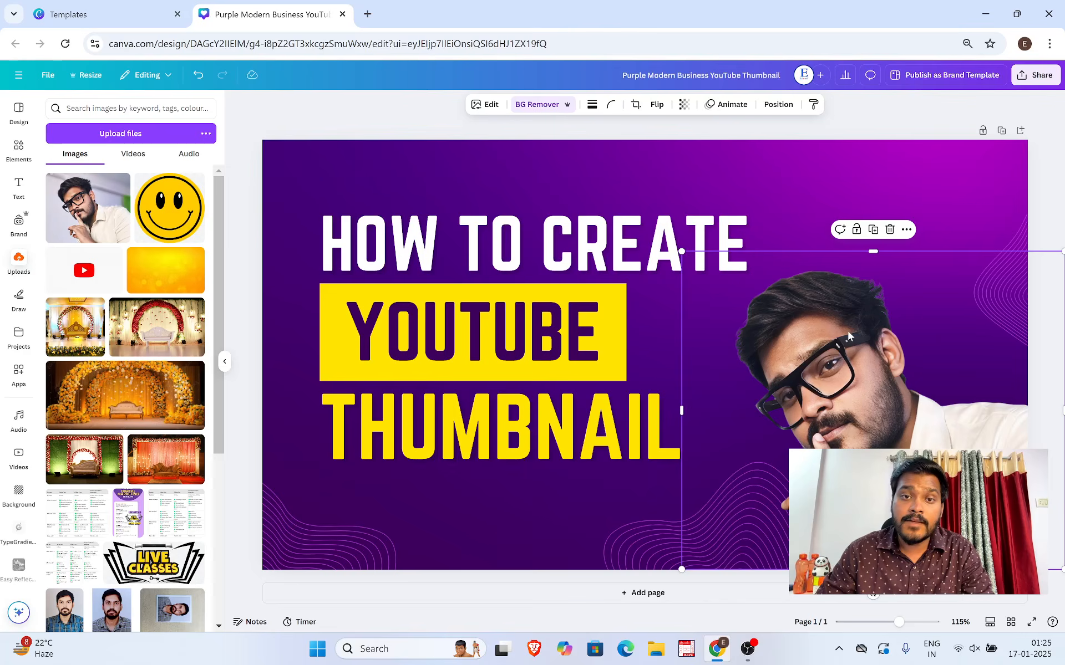
Step: Search Google for "background remover" in a new browser tab and open the remove.bg website
key(ctrl+t)
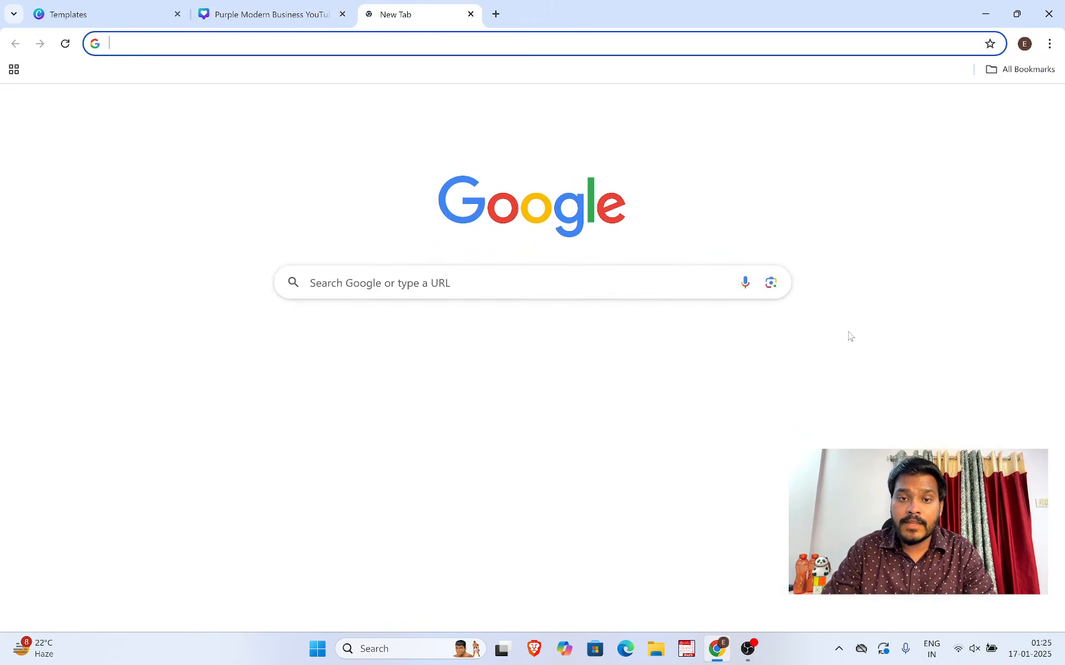
text(g)
key(Return)
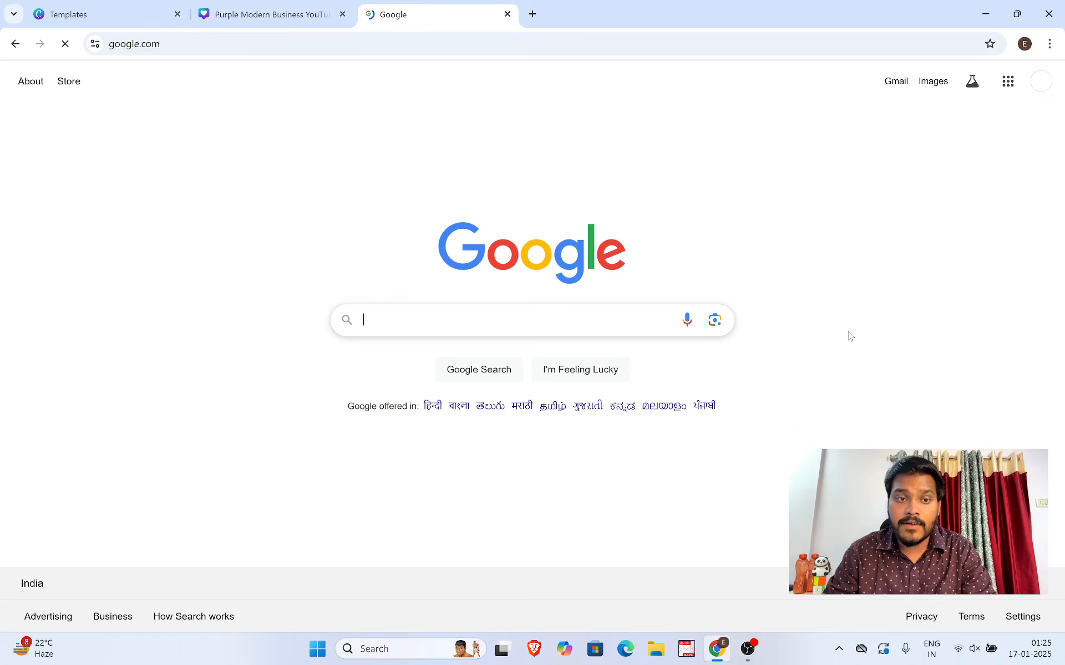
text(back)
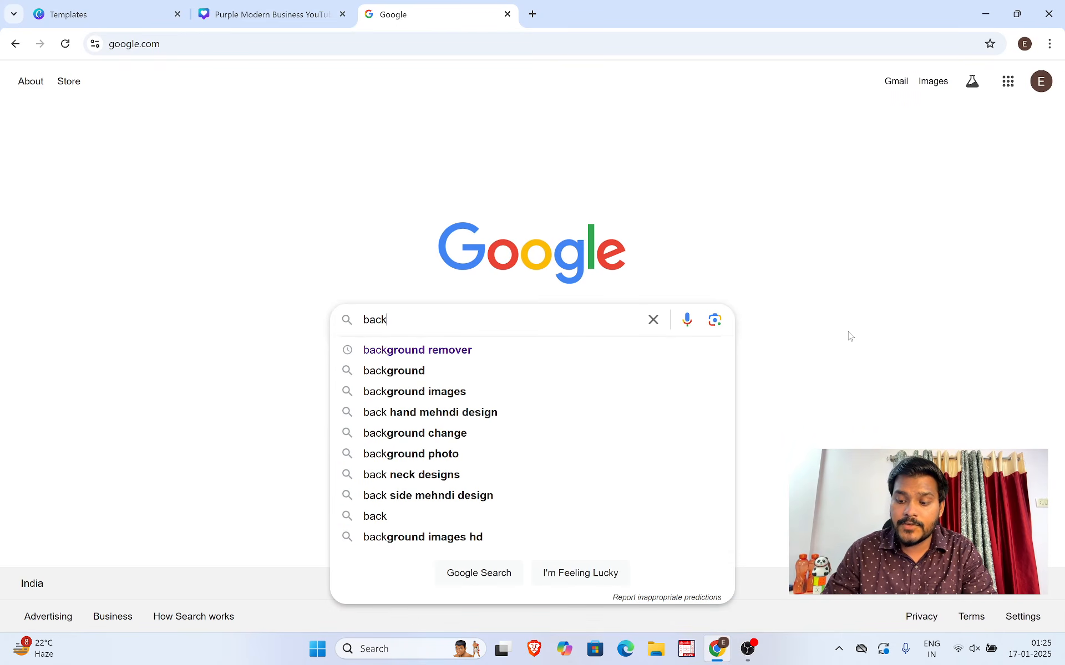
key(Down)
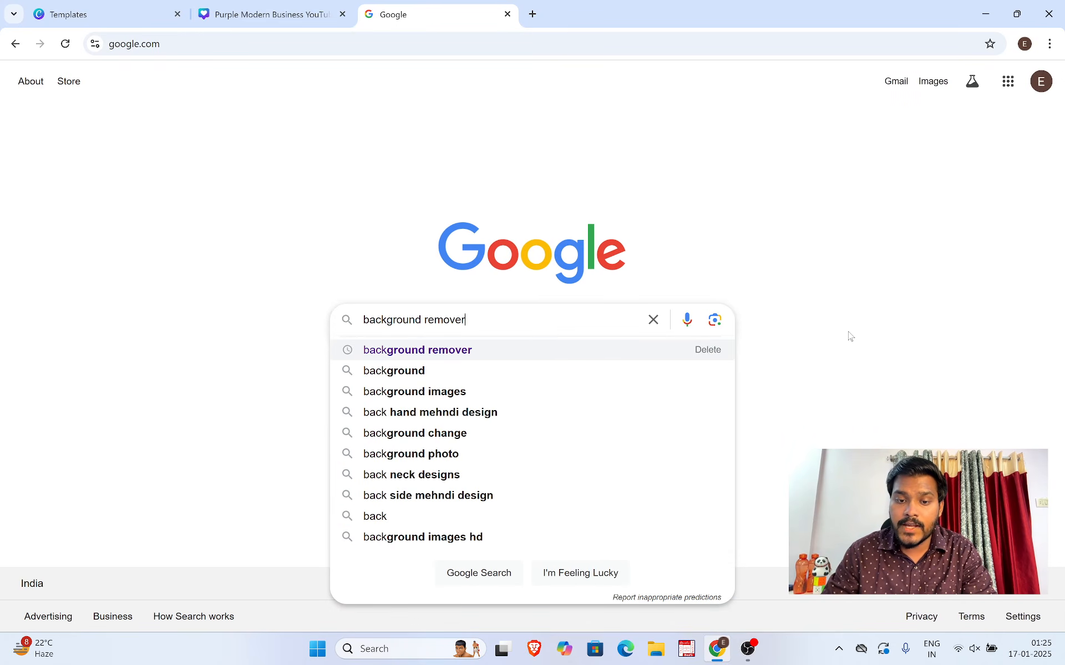
key(Return)
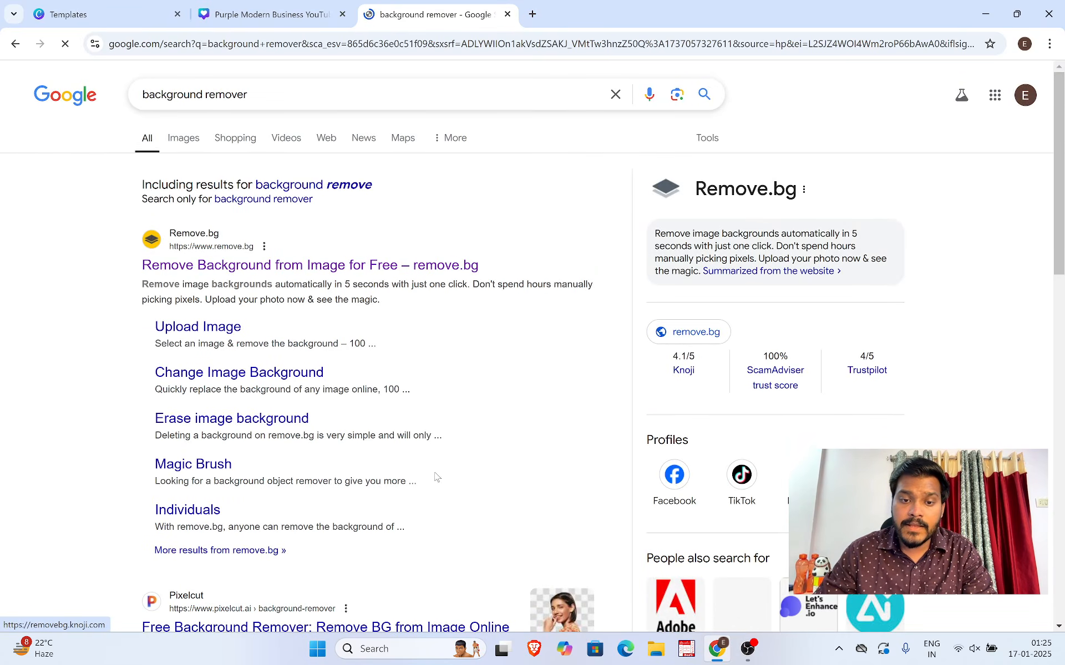
click(221, 267)
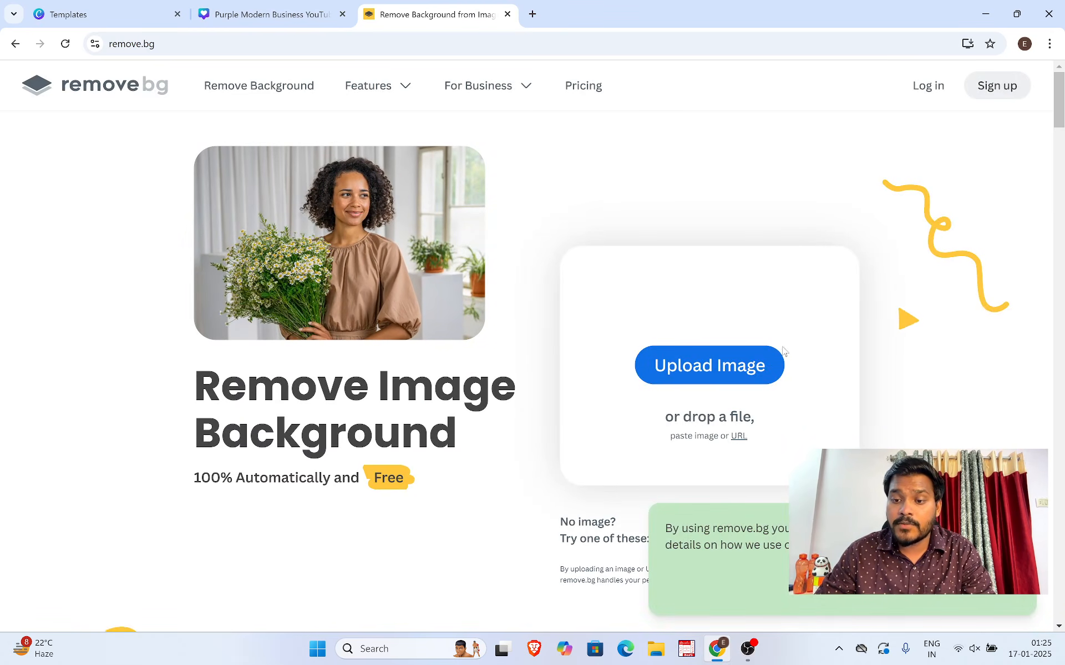
Step: Upload IMG_5891 from the Desktop to remove.bg to cut out its background
click(734, 354)
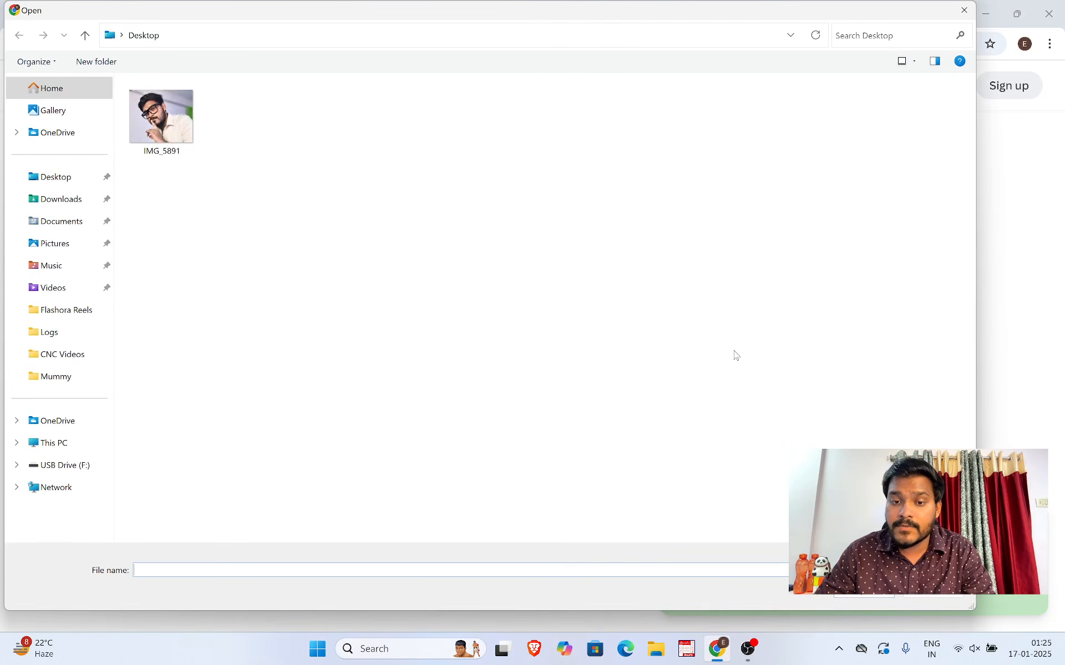
click(172, 115)
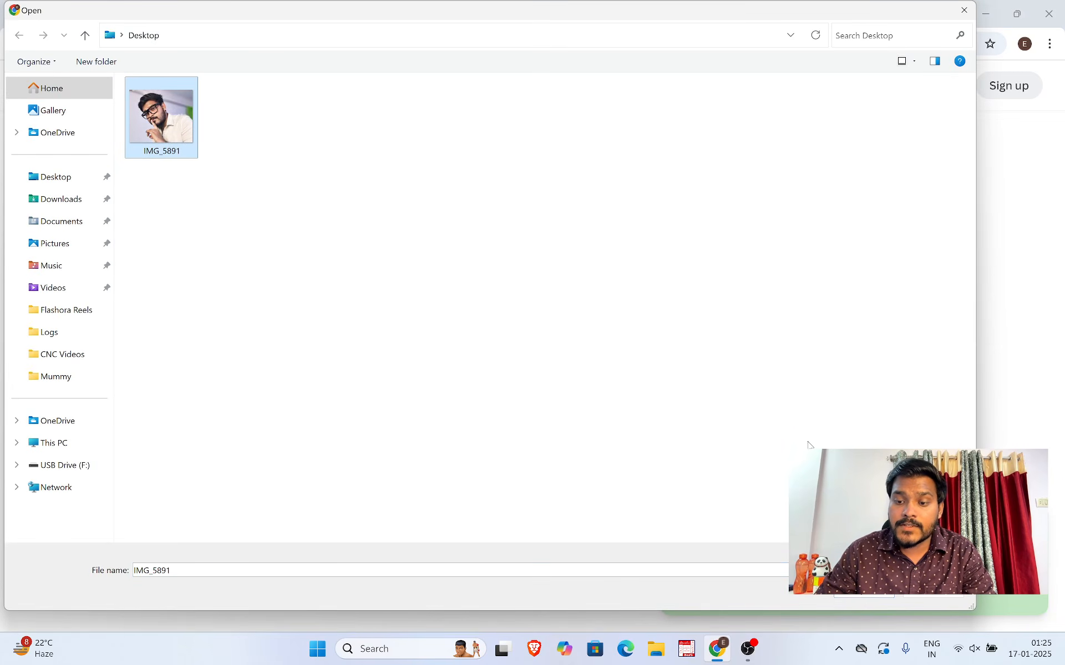
click(863, 590)
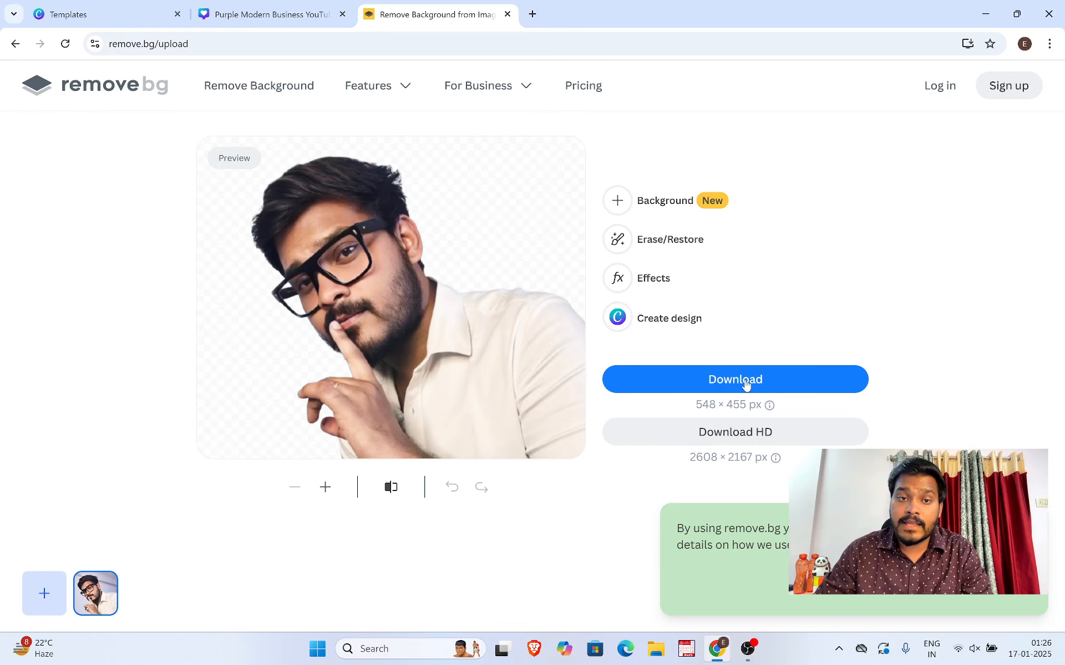
Step: Return to the Canva thumbnail design and enlarge the cut-out photo until it overlaps the end of the HOW TO CREATE headline
click(219, 5)
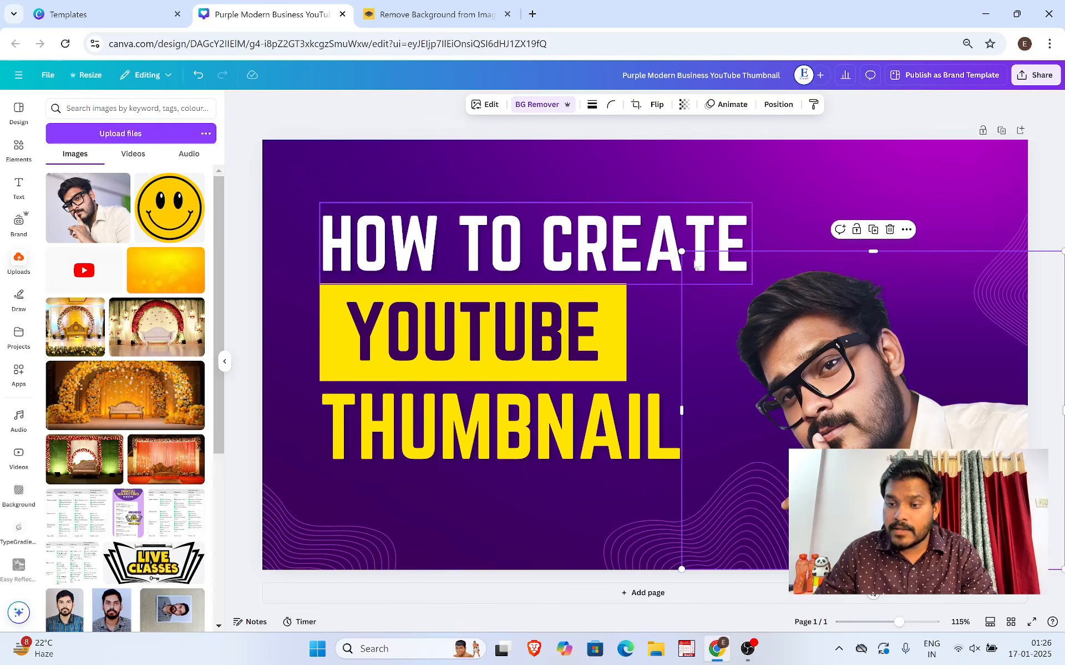
drag(678, 249, 646, 208)
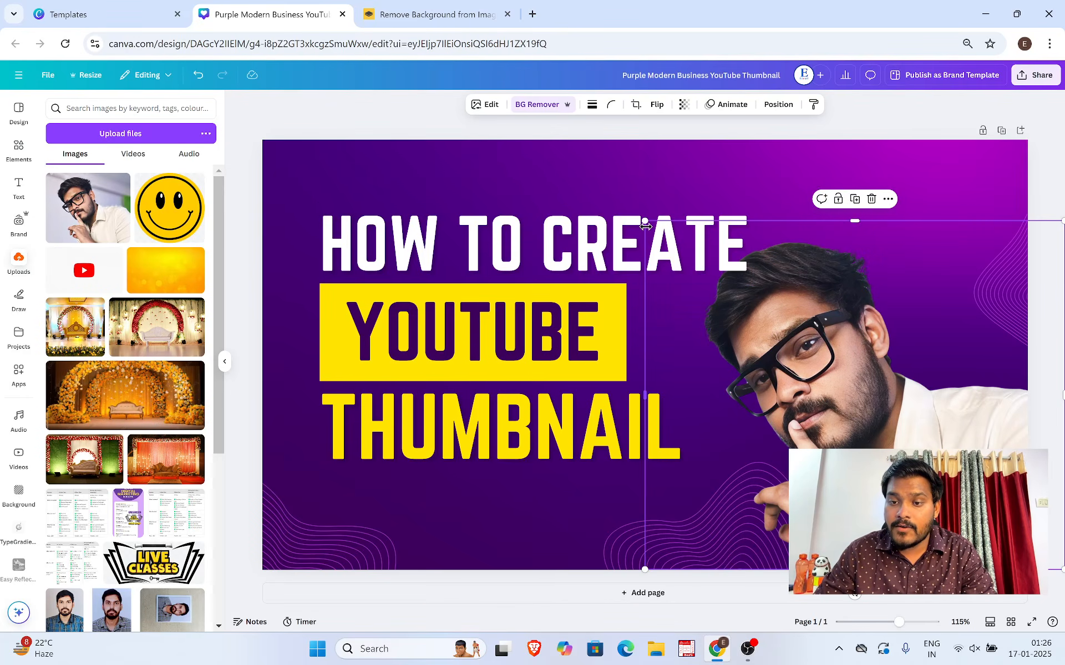
drag(644, 224, 615, 195)
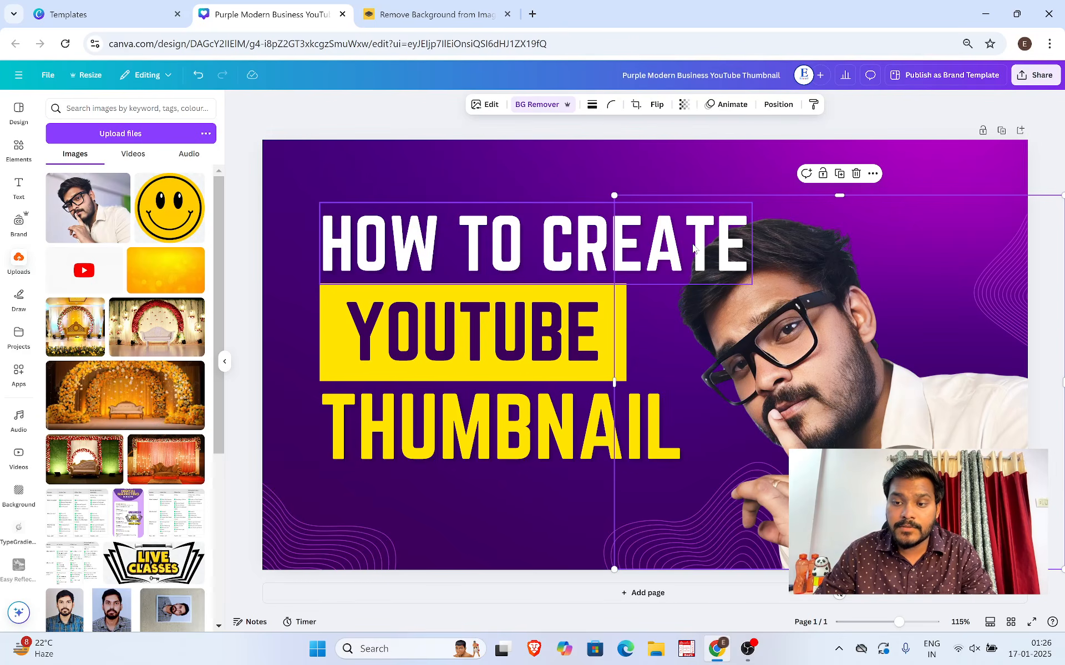
click(552, 181)
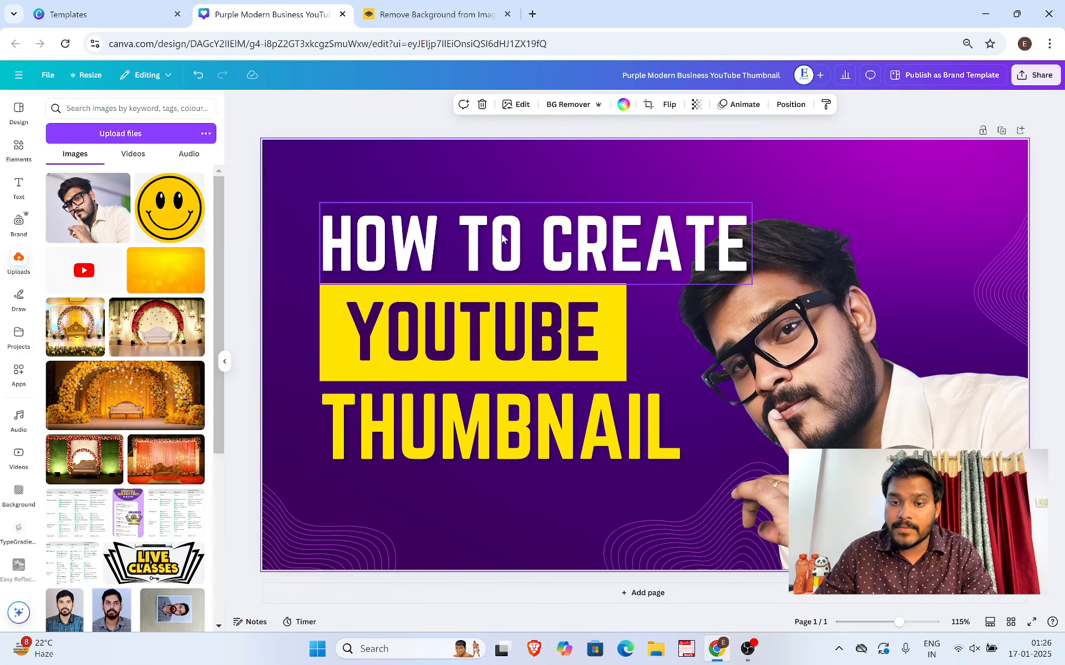
click(401, 241)
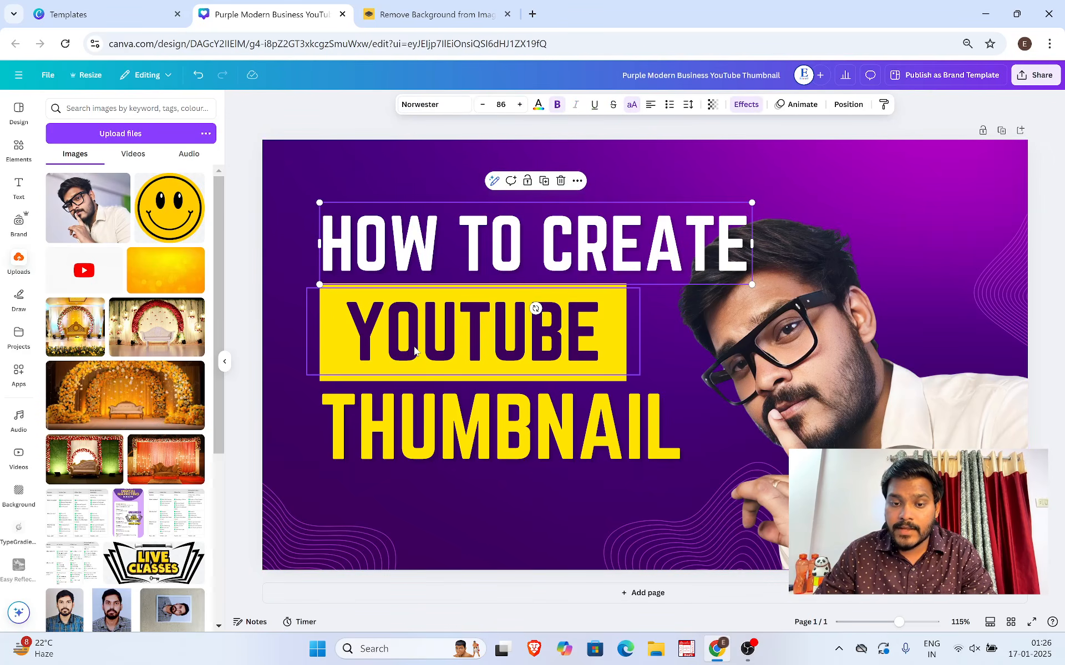
click(415, 350)
click(807, 370)
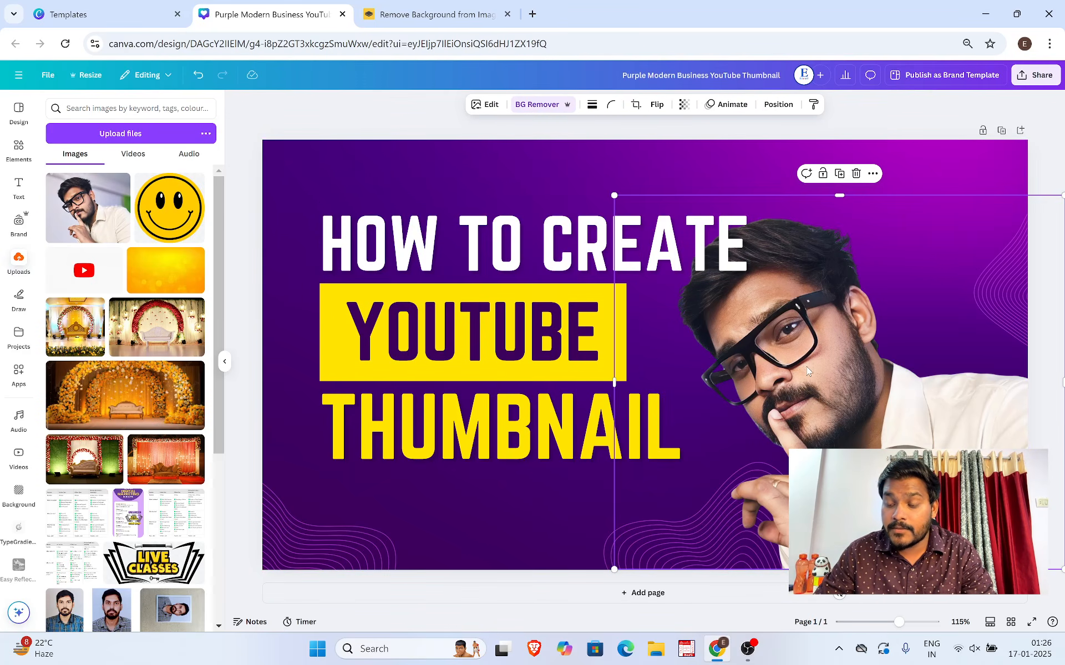
click(305, 554)
click(674, 327)
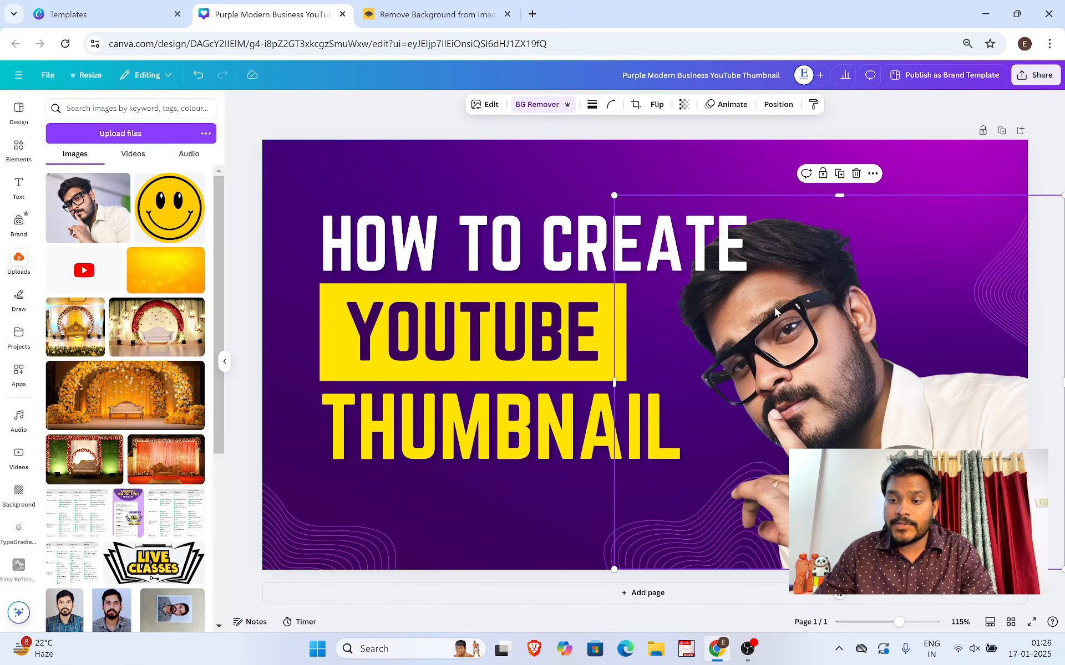
Step: Send the HOW TO CREATE headline one layer backward so it sits behind the man's photo
click(527, 254)
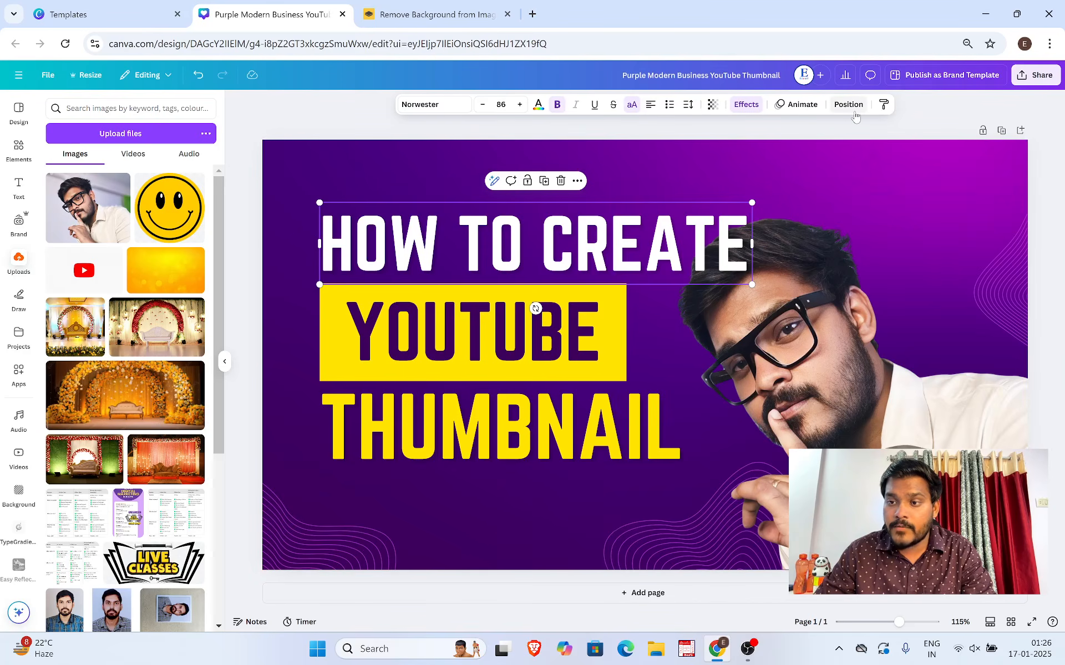
click(849, 105)
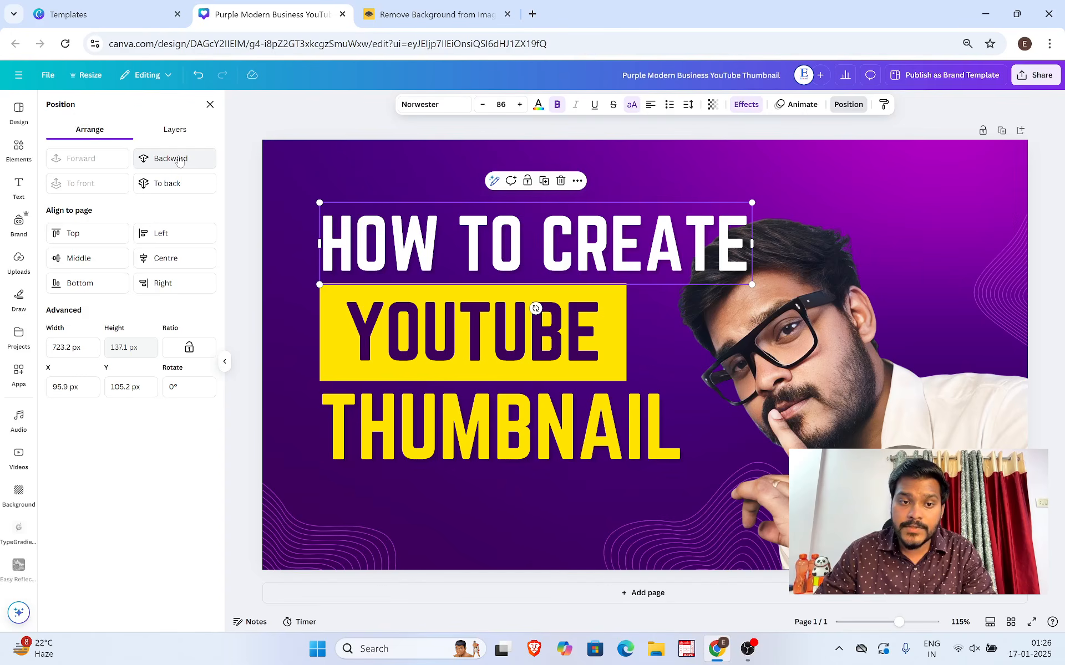
click(179, 161)
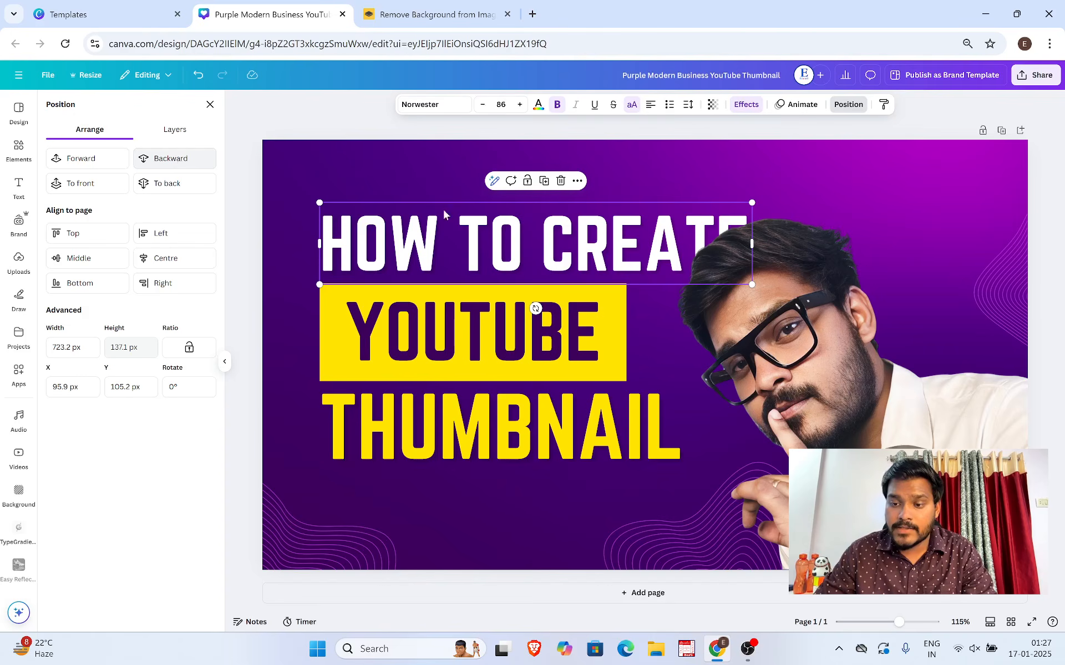
Step: Shift the man's photo right to about X 624 px and shrink the HOW TO CREATE headline so it ends beside his hair
click(848, 328)
mouse_move(809, 342)
mouse_down()
mouse_move(837, 334)
mouse_move(826, 336)
mouse_up()
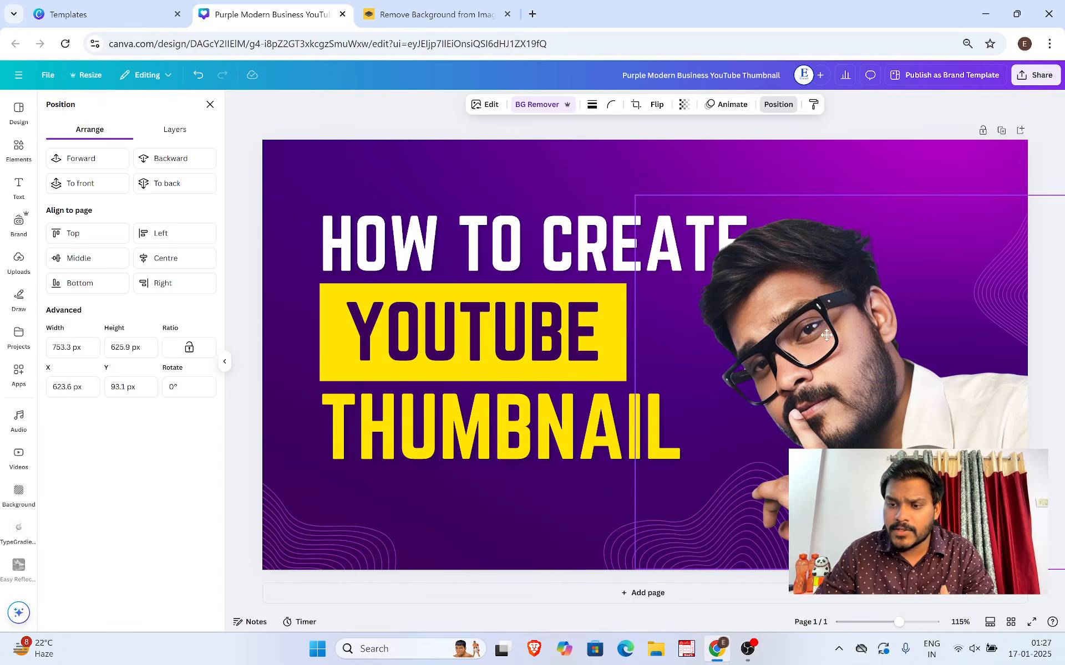
click(557, 229)
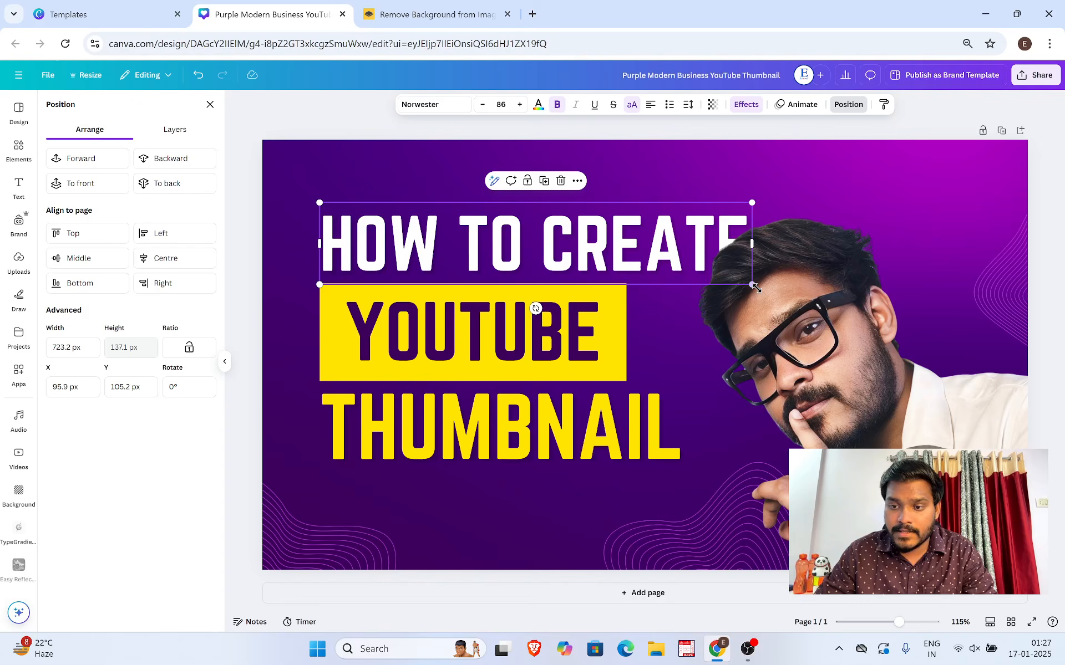
drag(755, 287, 719, 278)
click(818, 169)
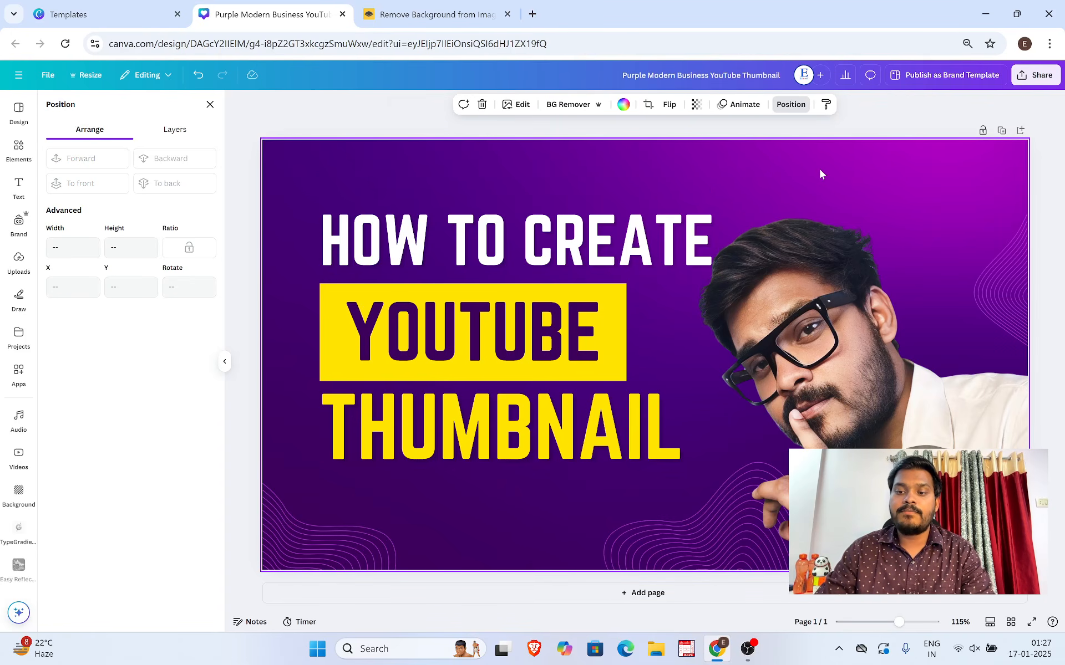
Step: Search the design elements for "glow" and show all matching graphics
click(801, 339)
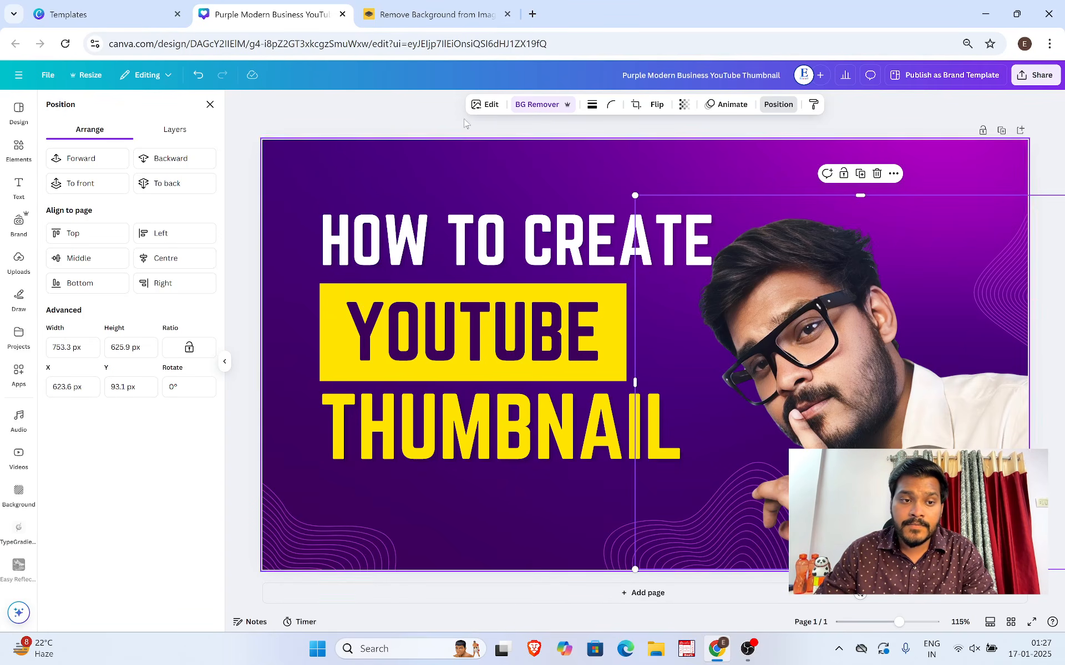
click(18, 145)
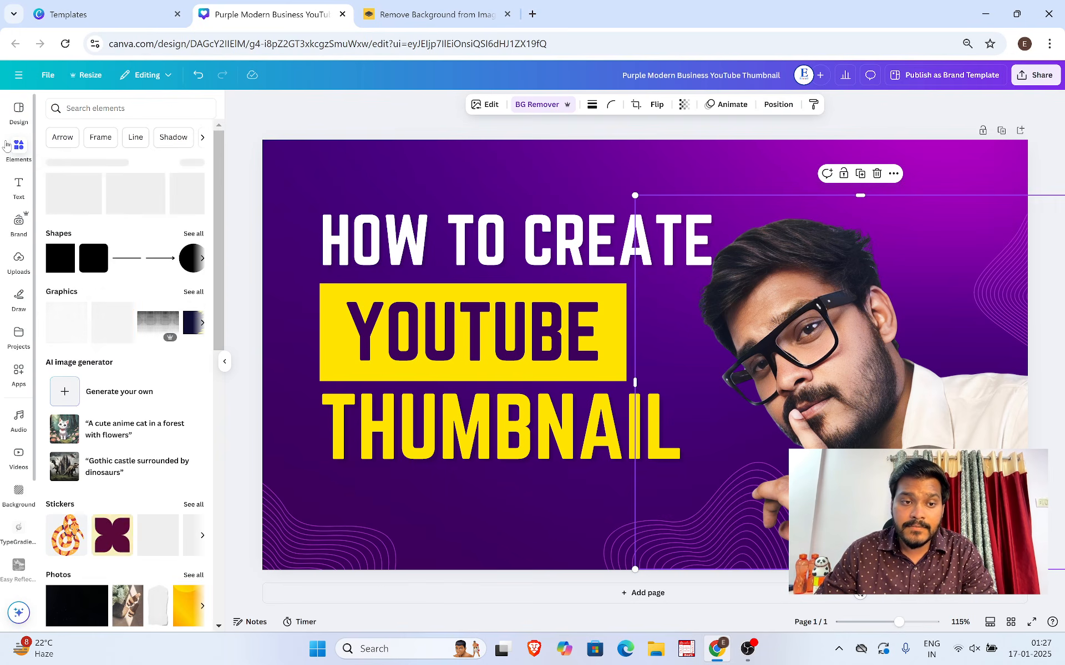
click(112, 107)
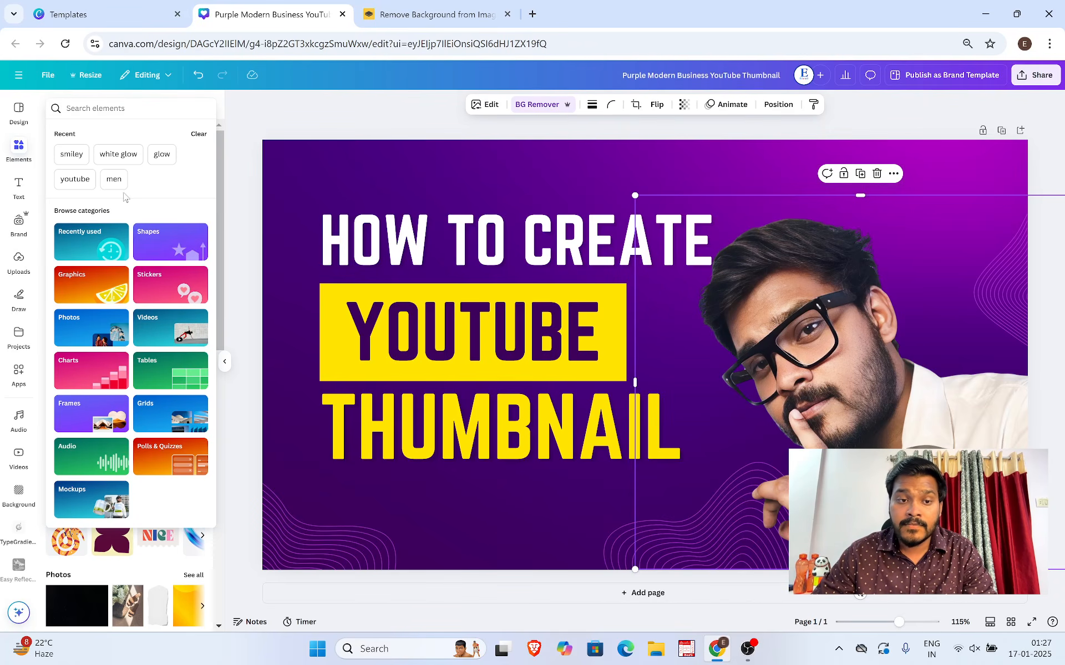
click(98, 108)
text(glow)
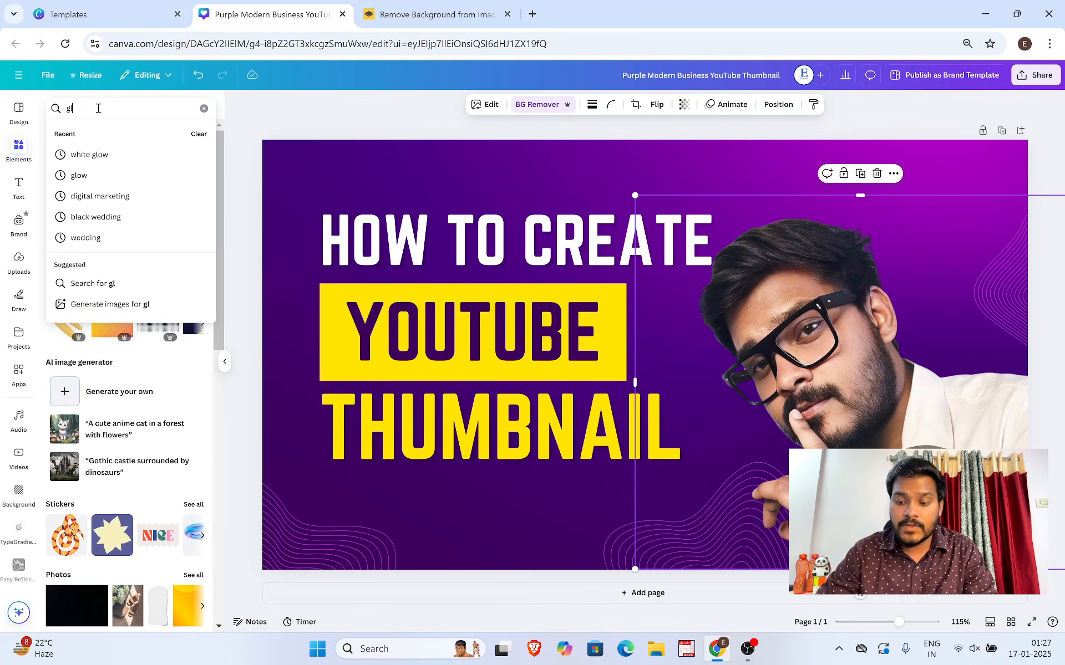
key(Return)
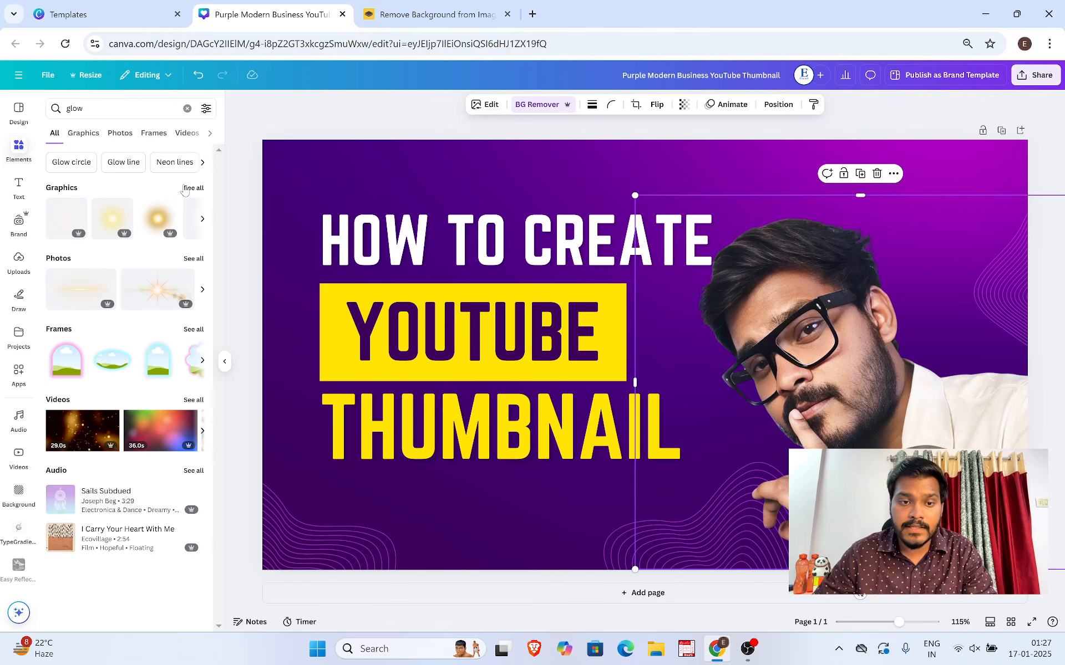
click(186, 188)
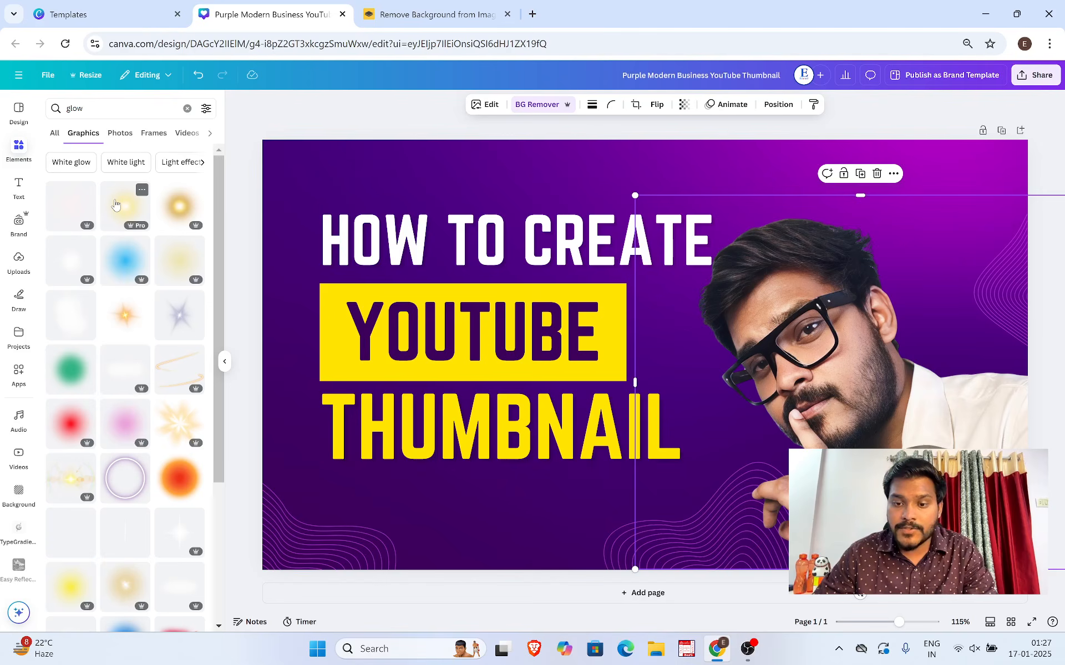
Step: Add the soft yellow glow graphic, enlarge it to nearly the page height and centre it over the man's face
click(117, 205)
drag(681, 375, 797, 338)
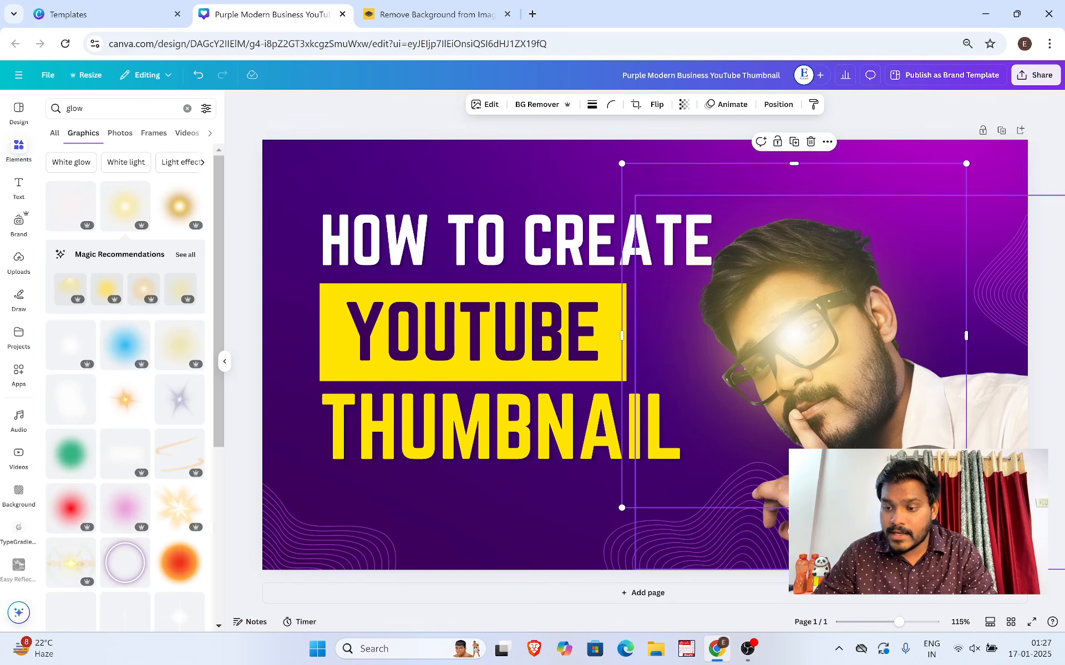
drag(966, 507, 1009, 551)
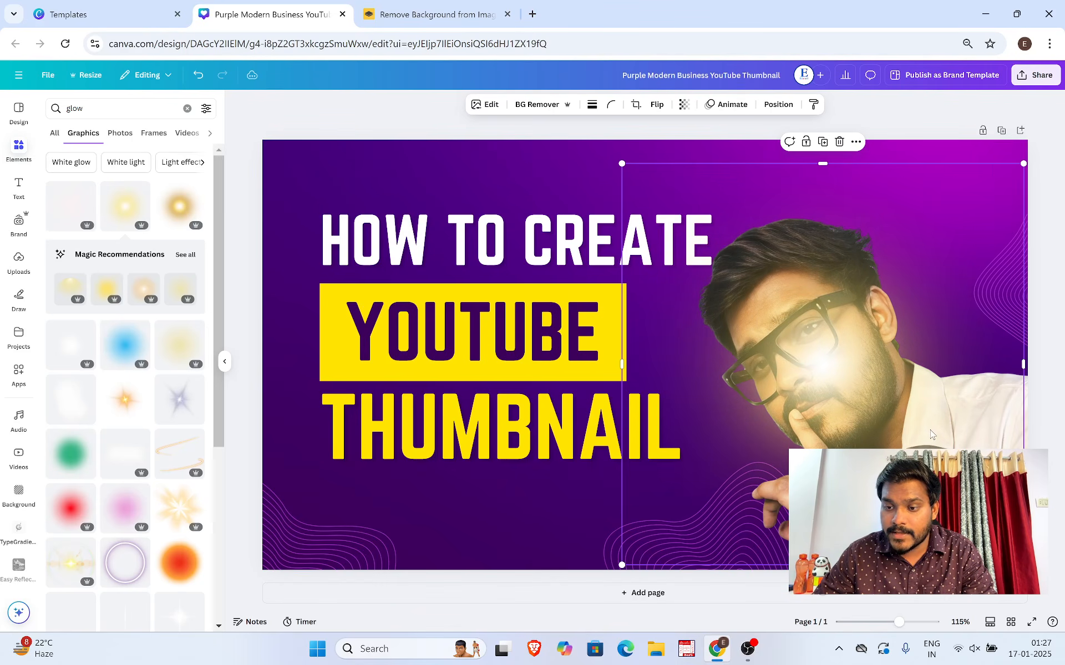
drag(867, 375, 866, 359)
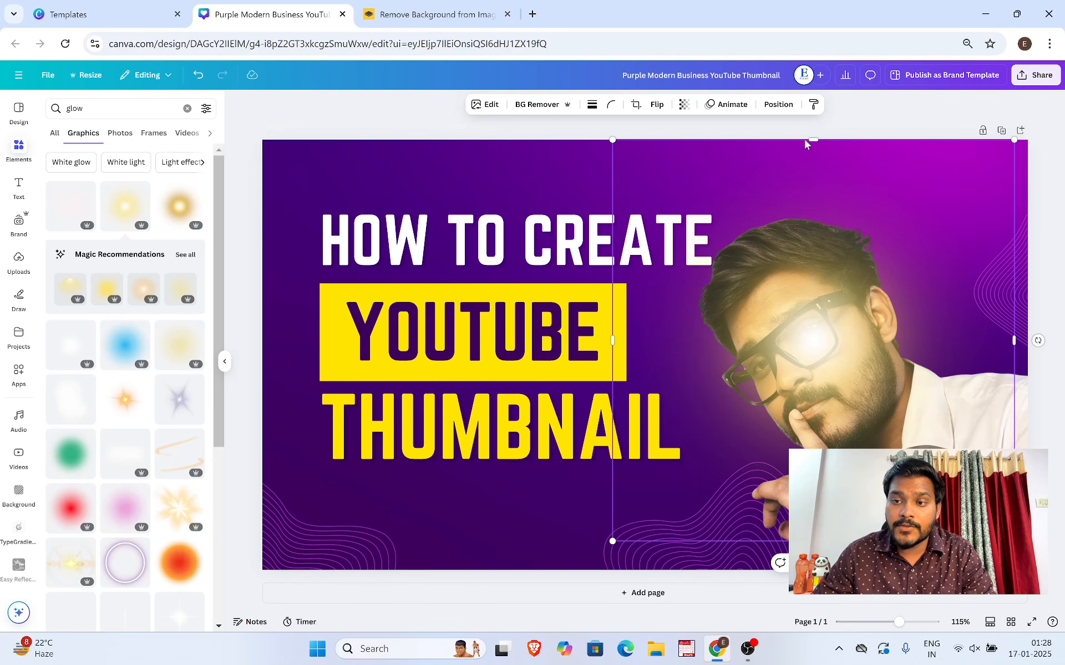
Step: Send the yellow glow graphic one layer backward so it sits behind the man's photo
click(784, 108)
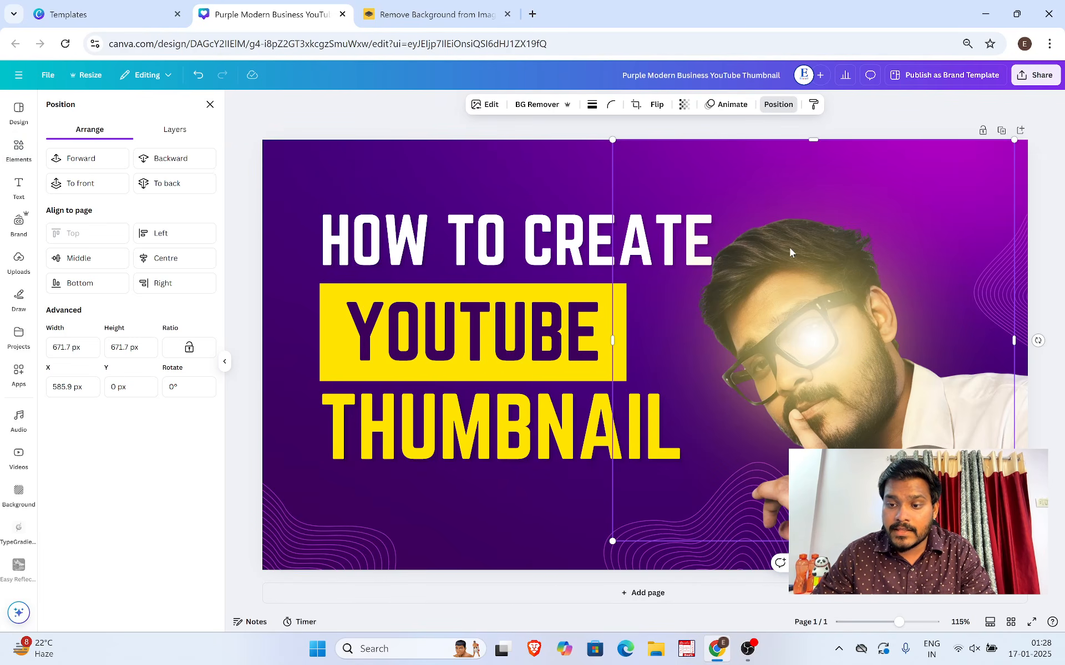
click(189, 158)
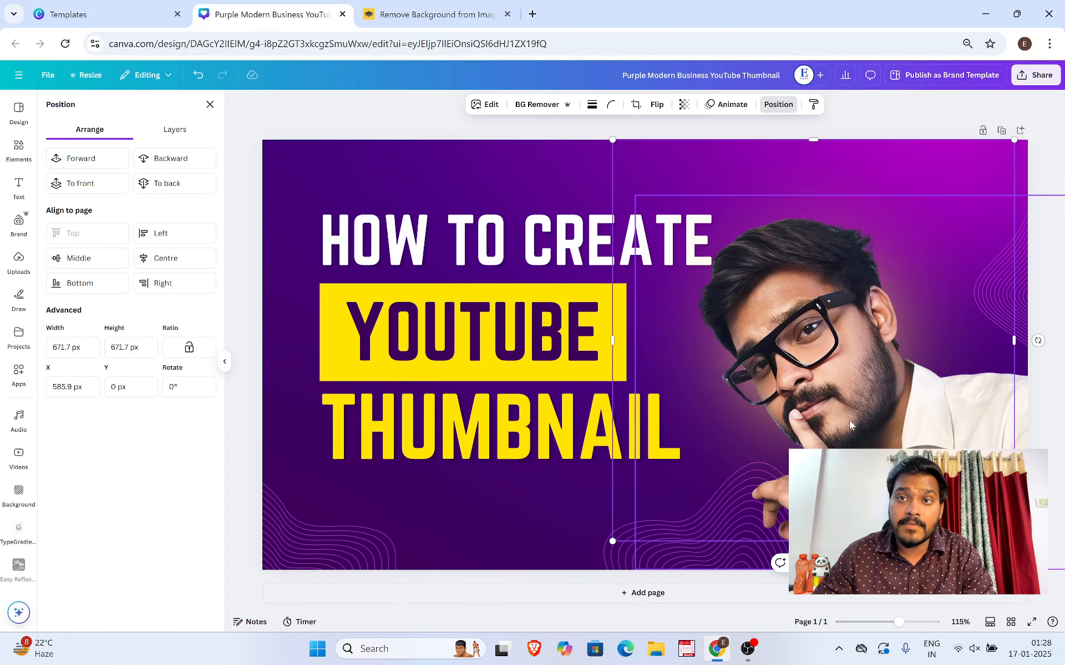
click(236, 212)
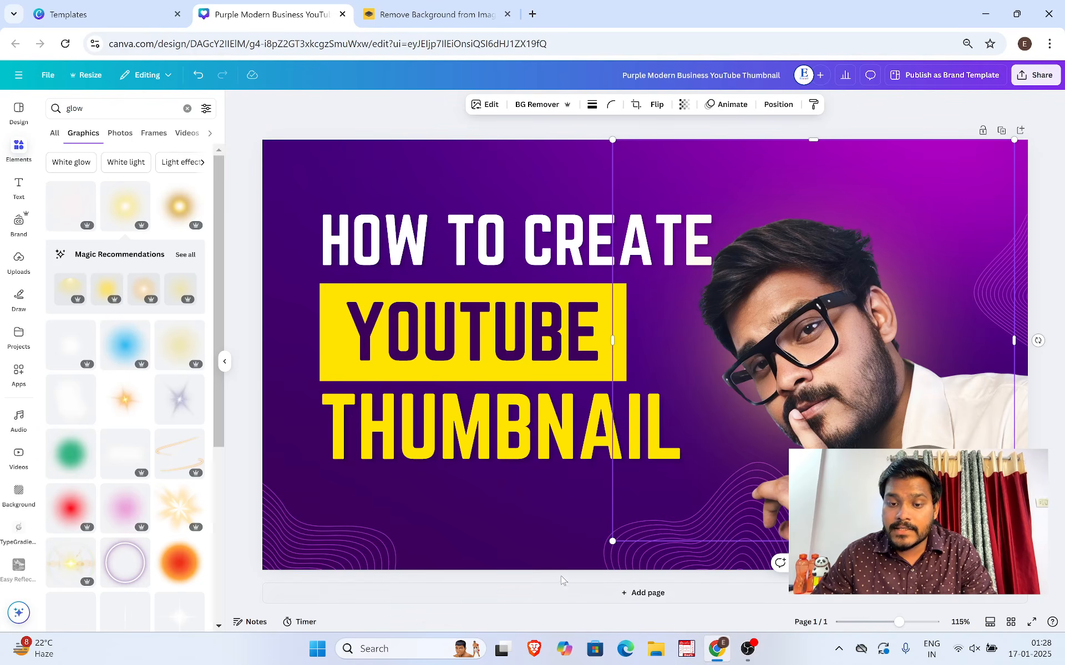
Step: Download the finished thumbnail as a PNG at size 1, keeping the other download options off
click(1017, 80)
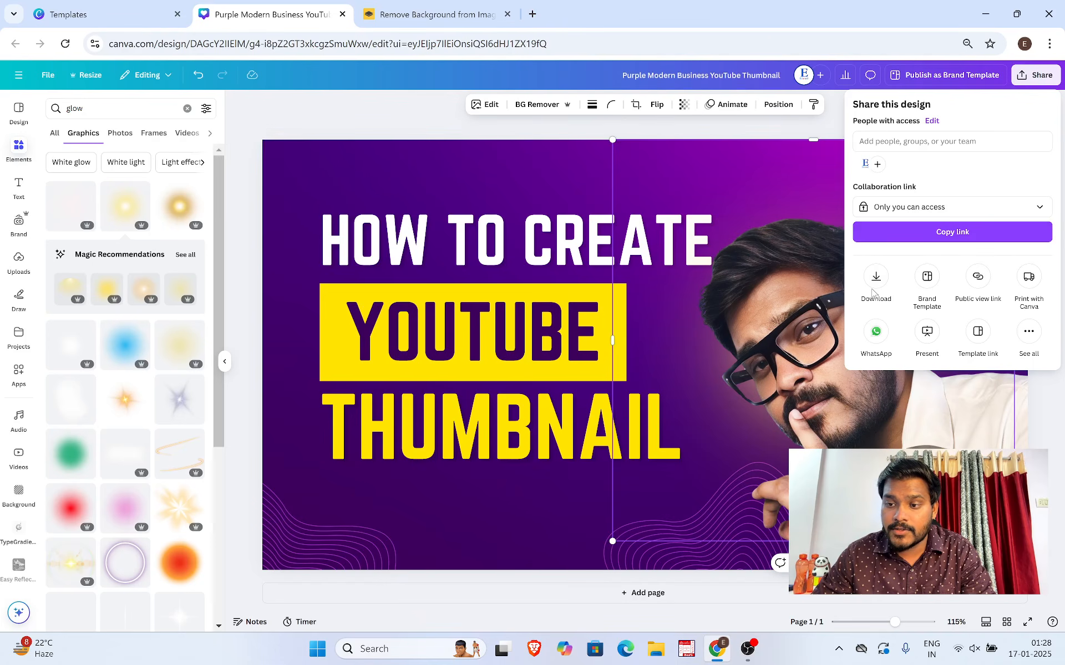
click(876, 280)
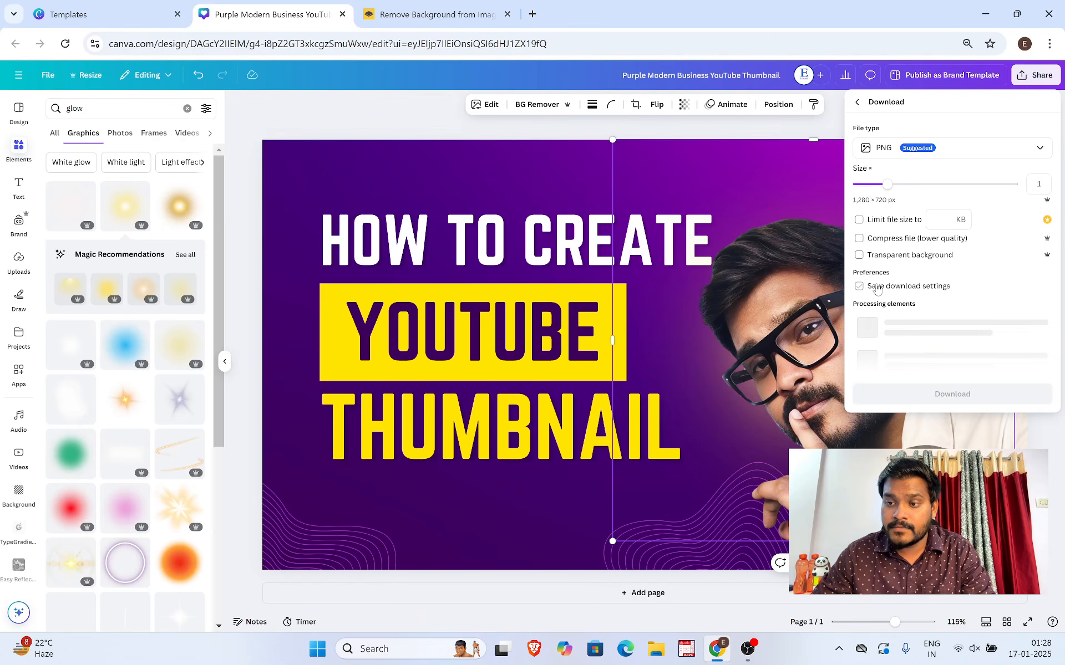
click(919, 157)
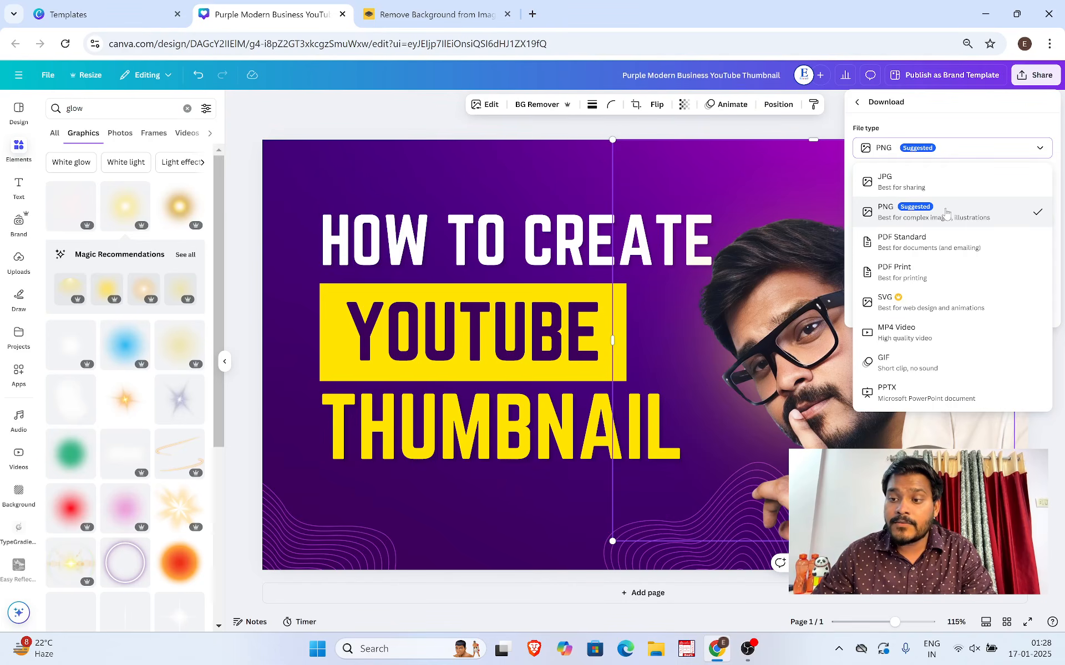
click(946, 213)
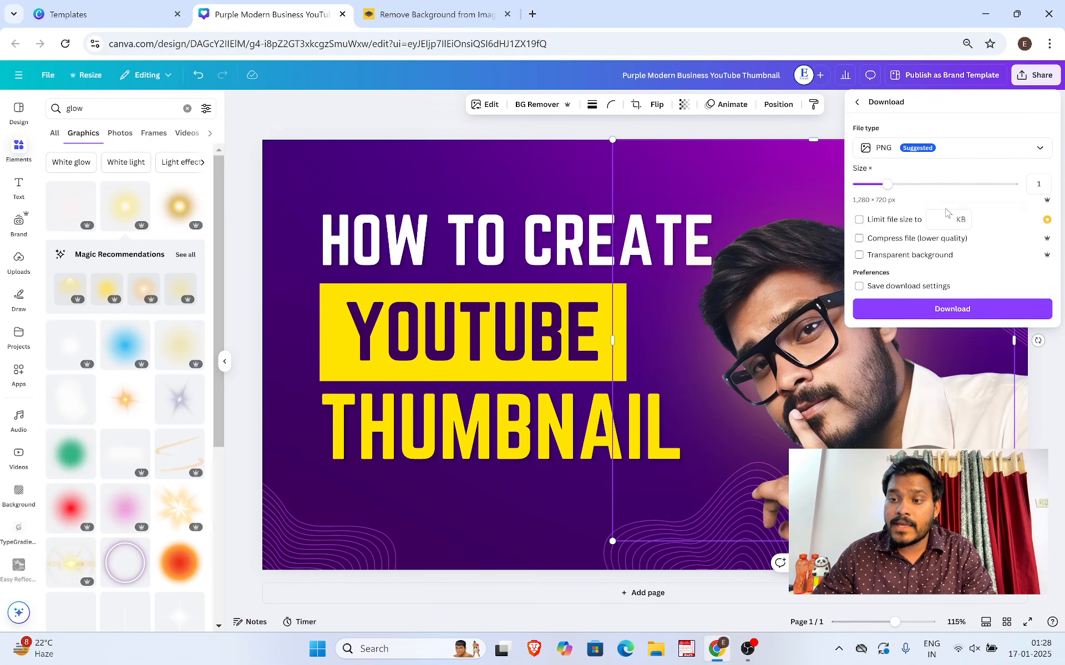
click(952, 308)
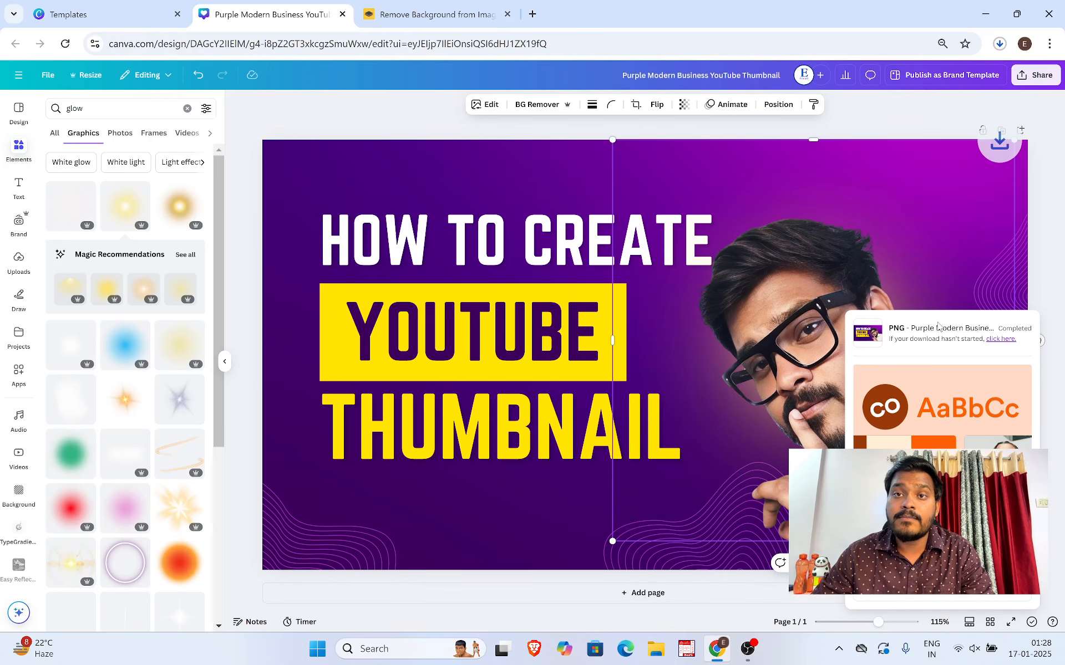
Step: Show the downloaded Purple Modern Business YouTube Thumbnail PNG in its folder and open it in the image viewer
click(1000, 44)
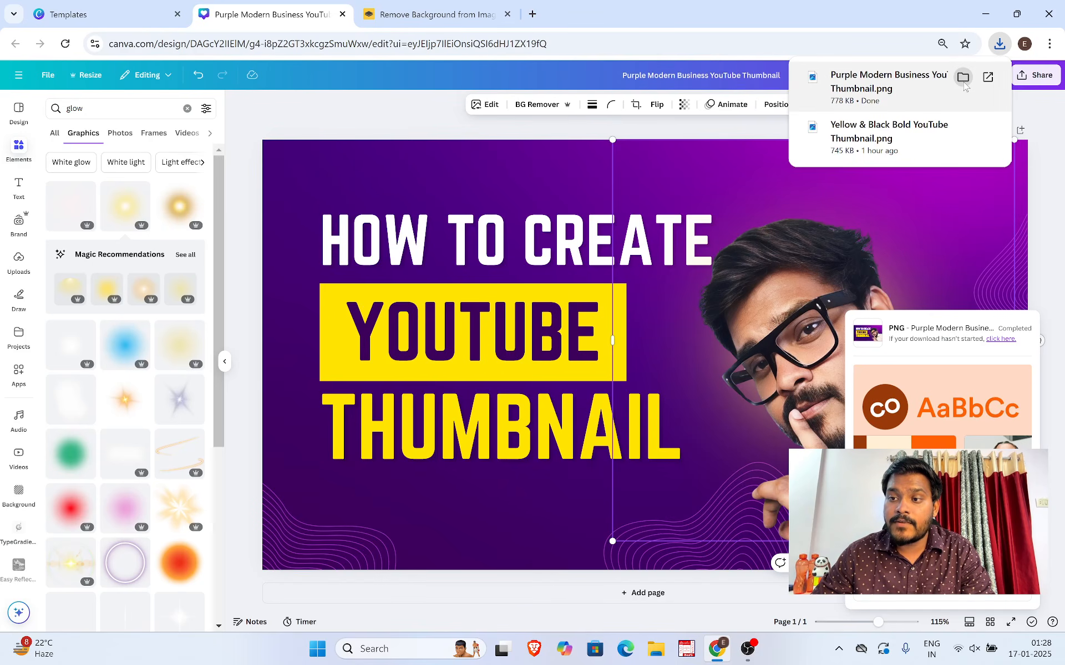
click(963, 79)
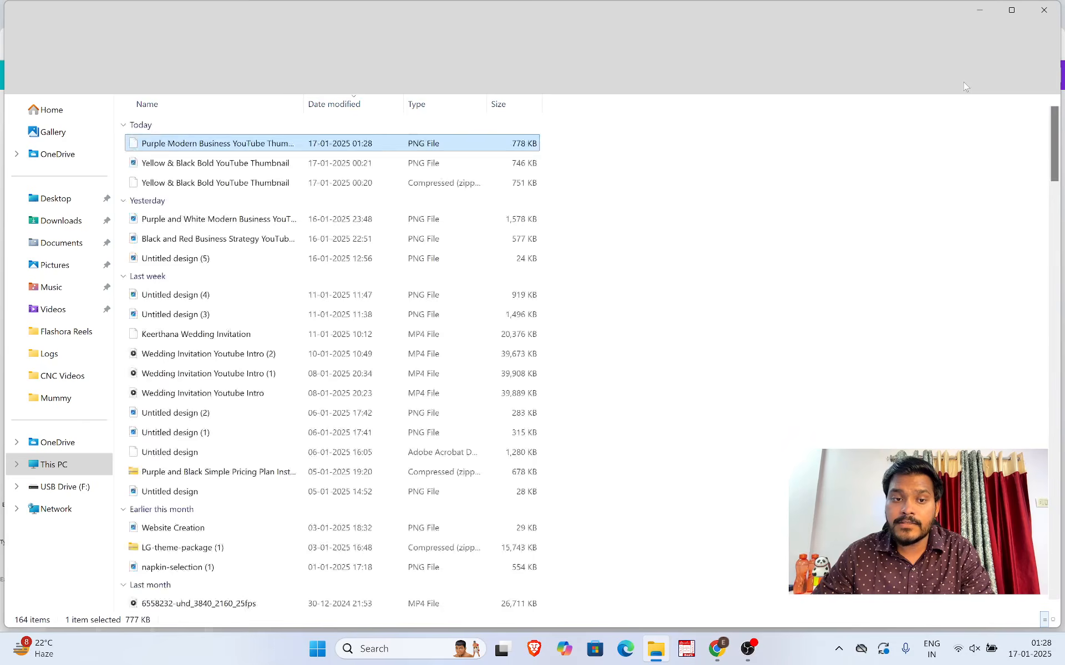
double_click(306, 142)
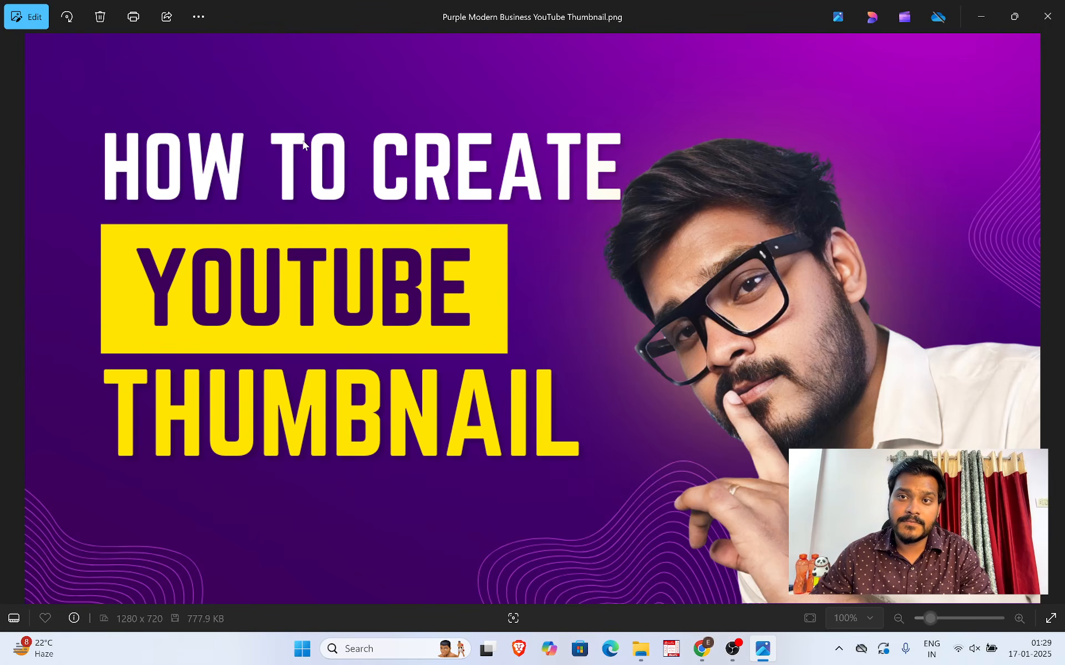
click(840, 650)
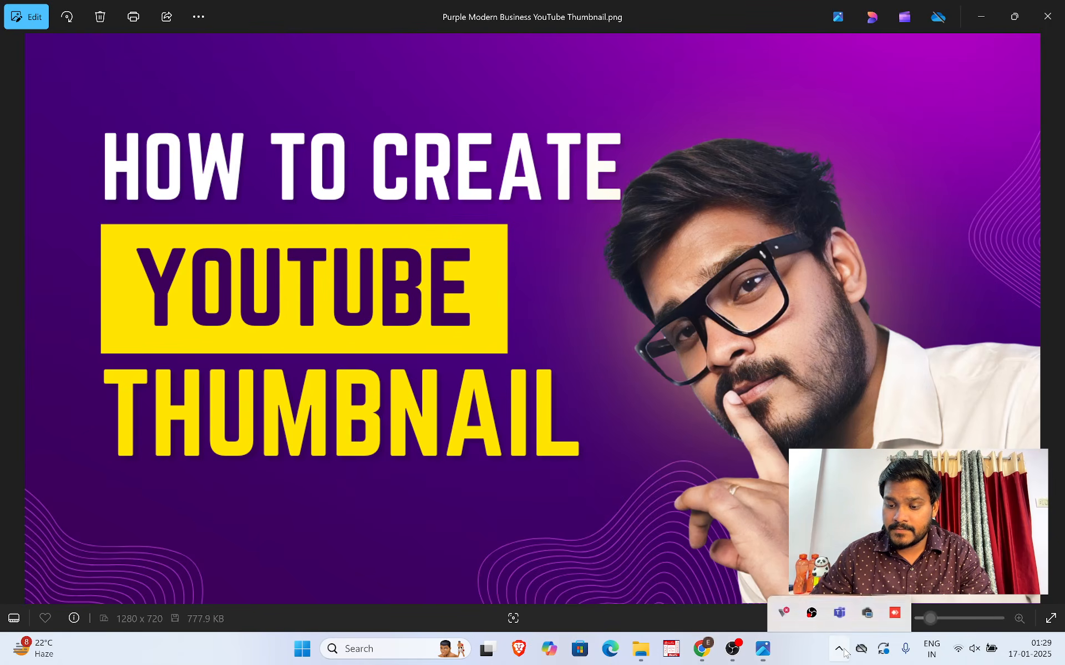